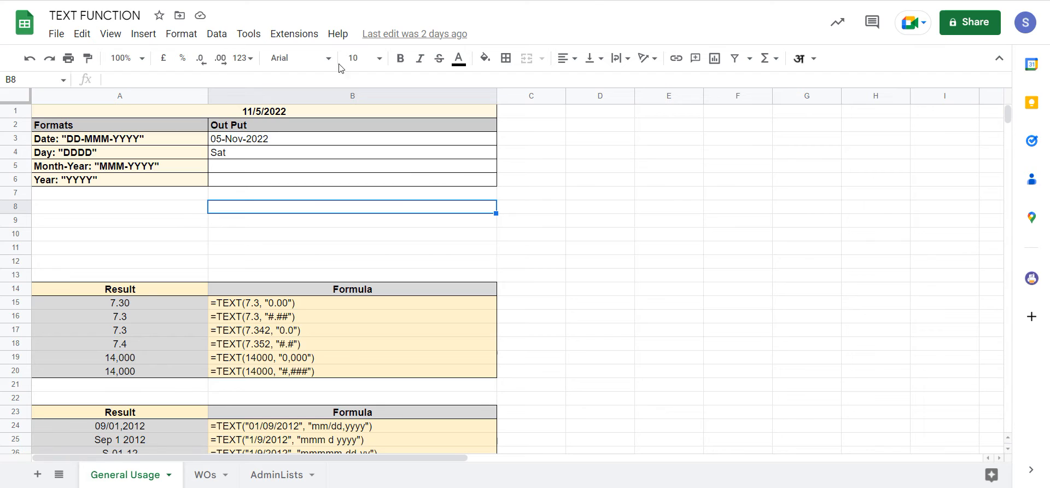
Step: Switch to the Google Docs Editors Help article on TEXT and examine its sample usage formulas
{"action": "left_click", "coordinate": [295, 0]}
{"action": "left_click", "coordinate": [208, 0]}
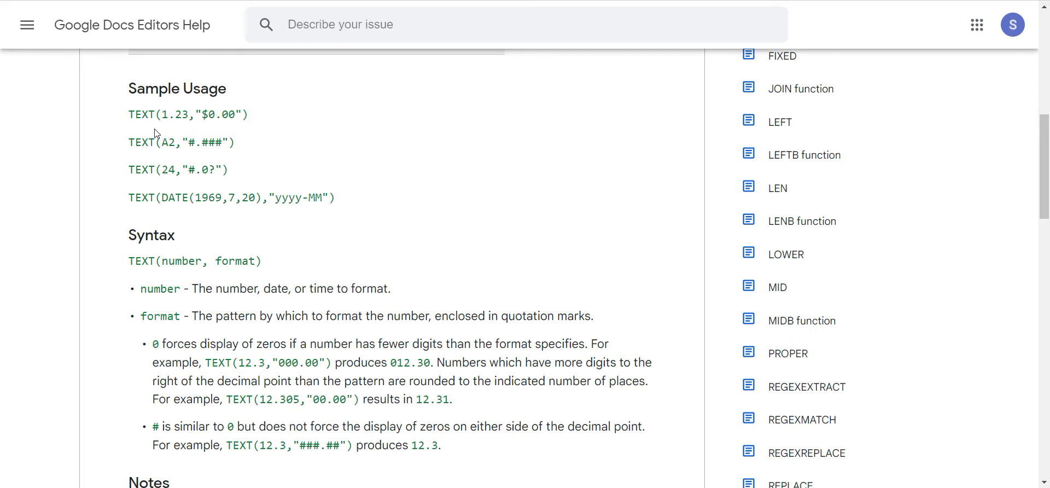
{"action": "left_click_drag", "start_coordinate": [163, 116], "coordinate": [188, 116]}
{"action": "left_click", "coordinate": [355, 159]}
{"action": "left_click_drag", "start_coordinate": [169, 201], "coordinate": [253, 200]}
{"action": "left_click", "coordinate": [258, 229]}
Step: Examine the TEXT function's syntax in the help article, including its number and format arguments
{"action": "left_click_drag", "start_coordinate": [134, 262], "coordinate": [279, 263]}
{"action": "left_click", "coordinate": [173, 277]}
{"action": "left_click_drag", "start_coordinate": [163, 262], "coordinate": [201, 263]}
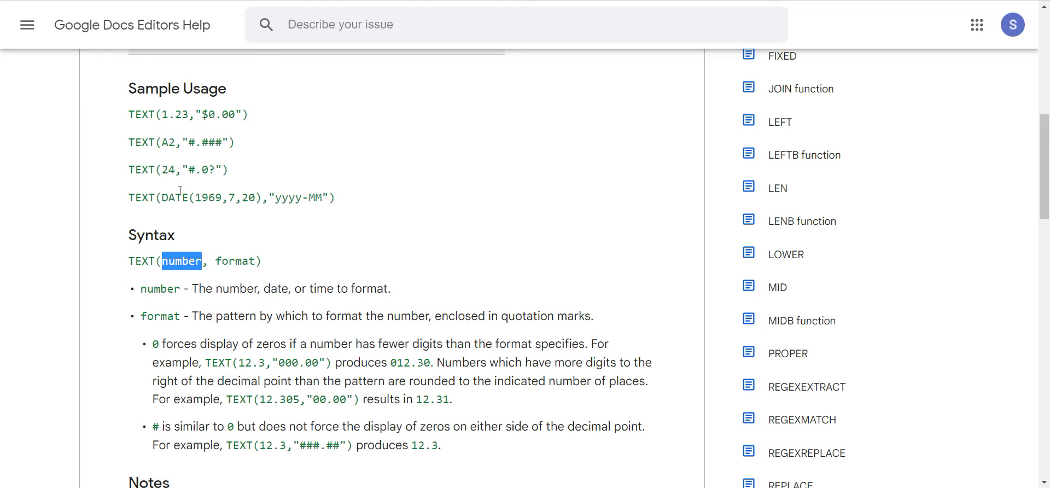
{"action": "left_click_drag", "start_coordinate": [216, 261], "coordinate": [255, 259]}
{"action": "scroll", "coordinate": [208, 209], "scroll_direction": "down", "scroll_amount": 3}
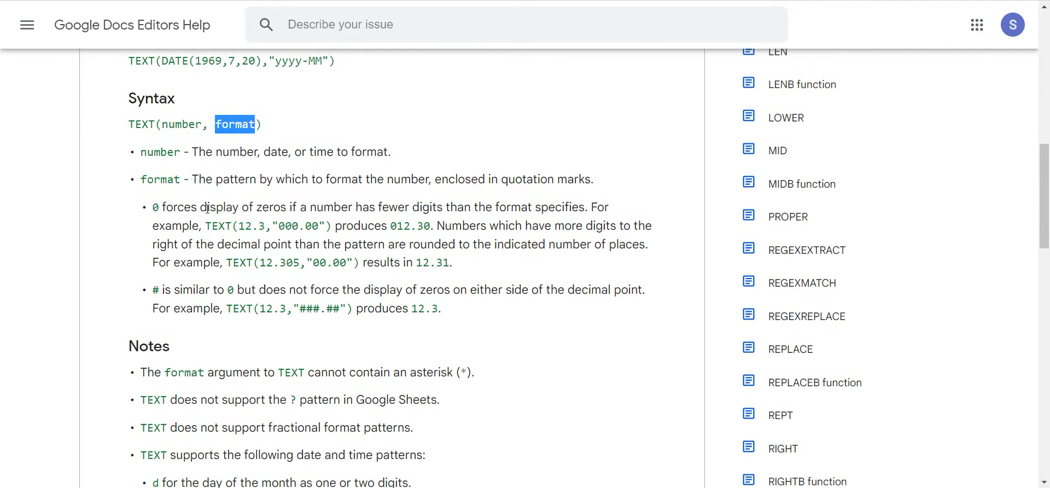
Step: Read the article's notes on the d and dd date patterns for the day of the month
{"action": "scroll", "coordinate": [265, 240], "scroll_direction": "down", "scroll_amount": 5}
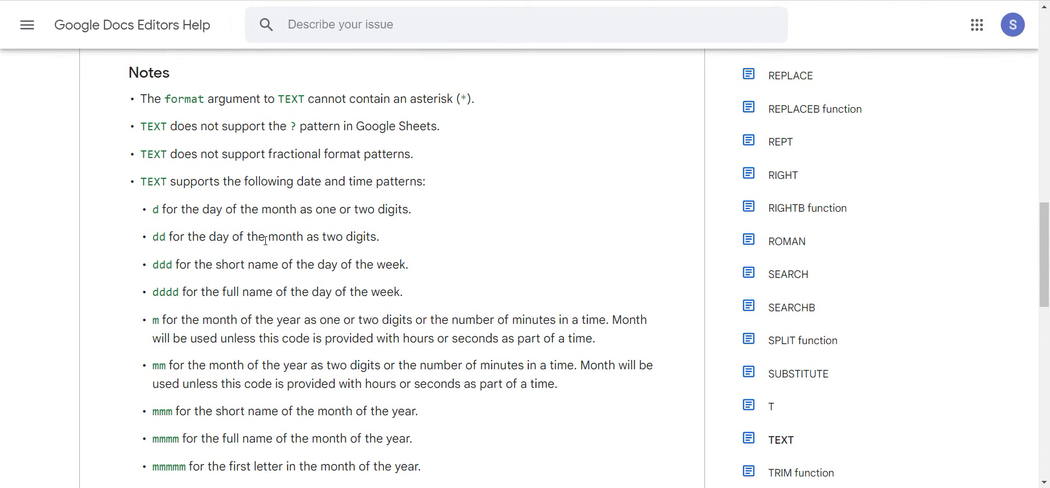
{"action": "scroll", "coordinate": [265, 241], "scroll_direction": "up", "scroll_amount": 1}
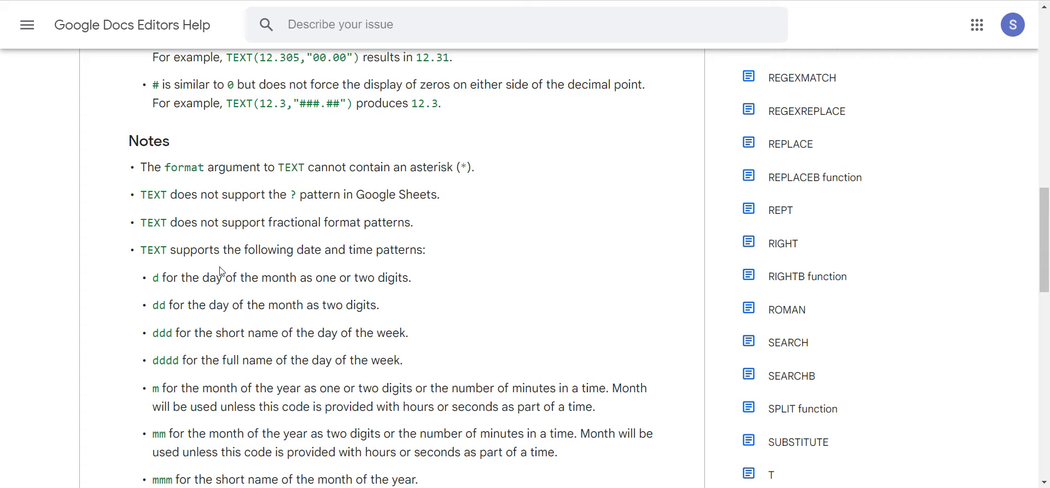
{"action": "left_click_drag", "start_coordinate": [152, 277], "coordinate": [420, 279]}
{"action": "left_click", "coordinate": [443, 282]}
{"action": "left_click_drag", "start_coordinate": [157, 304], "coordinate": [468, 297]}
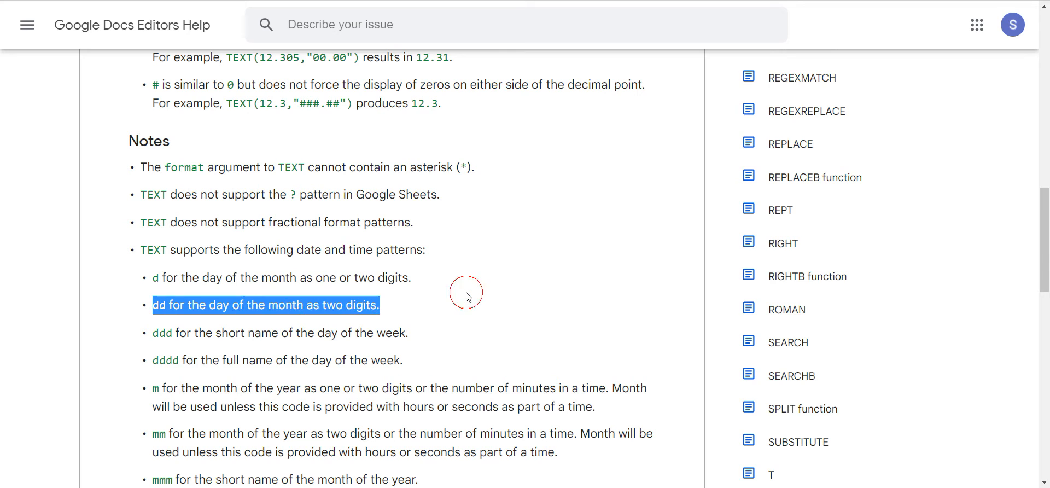
{"action": "left_click", "coordinate": [467, 297]}
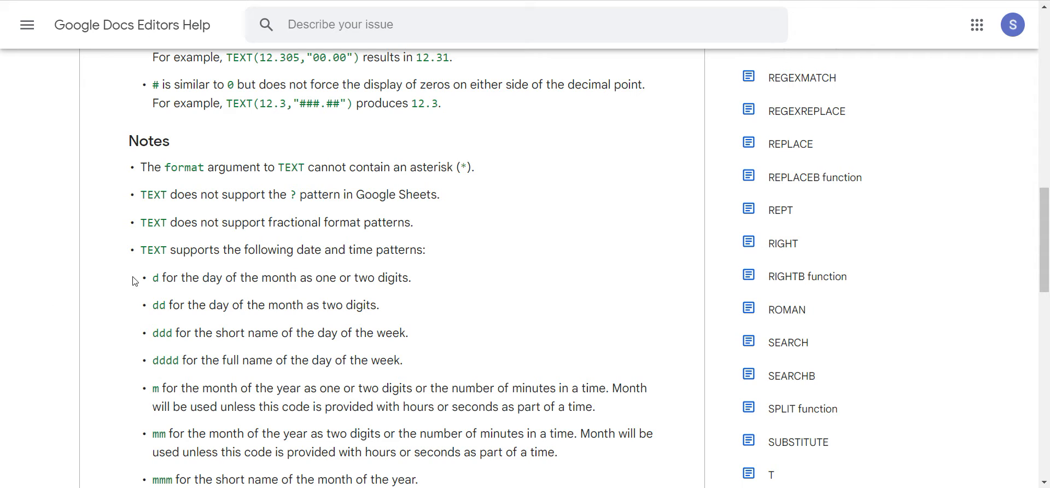
{"action": "left_click_drag", "start_coordinate": [152, 279], "coordinate": [168, 306]}
{"action": "left_click", "coordinate": [171, 321]}
Step: Examine the ddd and dddd patterns for the short and full name of the day of the week
{"action": "left_click_drag", "start_coordinate": [155, 332], "coordinate": [175, 333]}
{"action": "left_click", "coordinate": [194, 340]}
{"action": "left_click", "coordinate": [153, 336]}
{"action": "left_click_drag", "start_coordinate": [153, 335], "coordinate": [441, 336]}
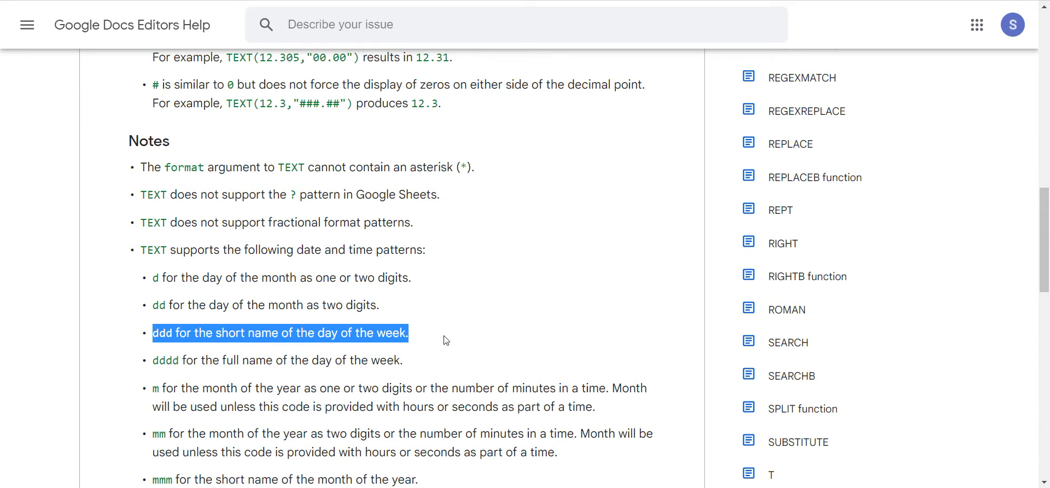
{"action": "left_click", "coordinate": [446, 340]}
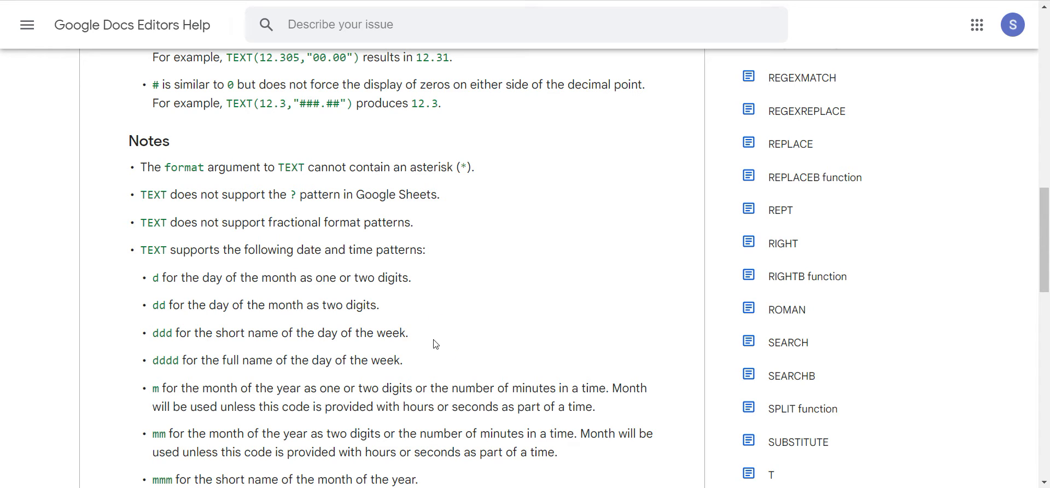
{"action": "left_click_drag", "start_coordinate": [147, 359], "coordinate": [183, 361]}
{"action": "left_click", "coordinate": [222, 371]}
{"action": "scroll", "coordinate": [221, 370], "scroll_direction": "down", "scroll_amount": 1}
{"action": "left_click_drag", "start_coordinate": [150, 292], "coordinate": [391, 284]}
{"action": "left_click", "coordinate": [446, 285]}
{"action": "double_click", "coordinate": [165, 292]}
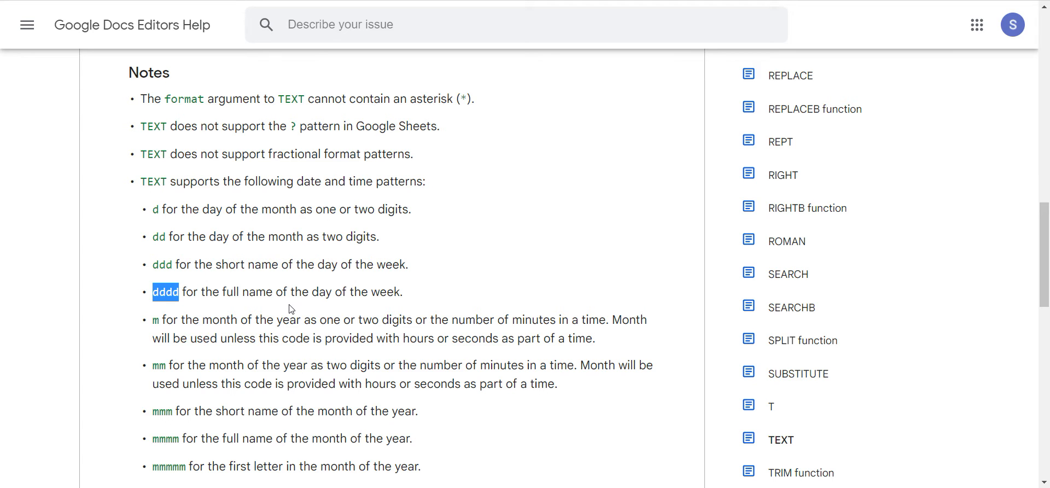
Step: Examine the month patterns m, mm, mmm and mmmm in the help article's list
{"action": "scroll", "coordinate": [290, 309], "scroll_direction": "down", "scroll_amount": 2}
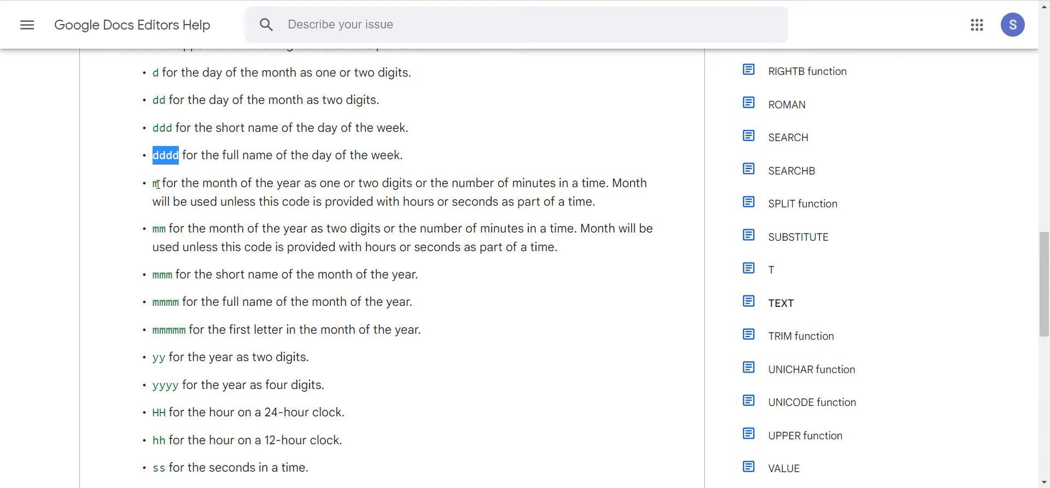
{"action": "left_click_drag", "start_coordinate": [157, 184], "coordinate": [245, 184]}
{"action": "double_click", "coordinate": [160, 229]}
{"action": "left_click", "coordinate": [350, 244]}
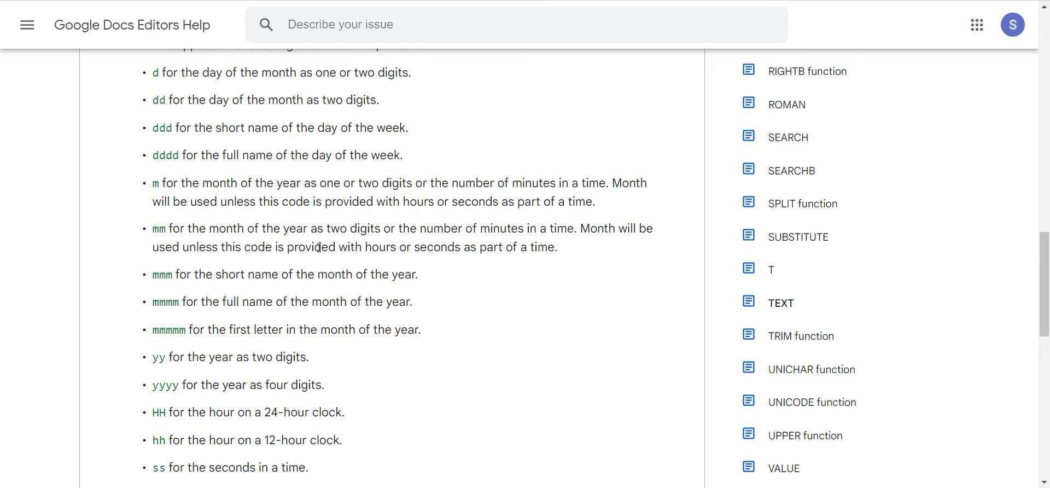
{"action": "double_click", "coordinate": [164, 275]}
{"action": "left_click", "coordinate": [236, 286]}
{"action": "double_click", "coordinate": [164, 303]}
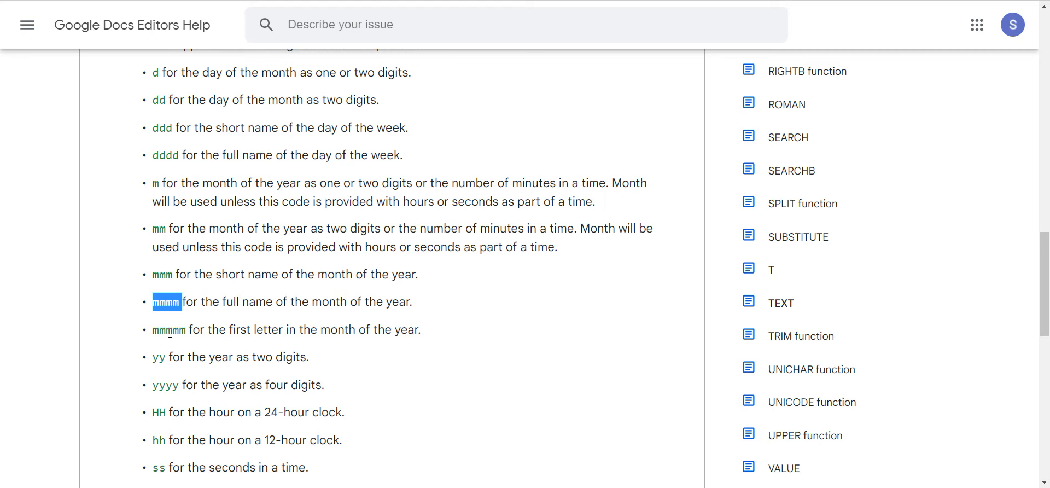
Step: Look over the remaining year, hour, seconds and AM/PM patterns and return to the article's beginning
{"action": "scroll", "coordinate": [212, 350], "scroll_direction": "down", "scroll_amount": 3}
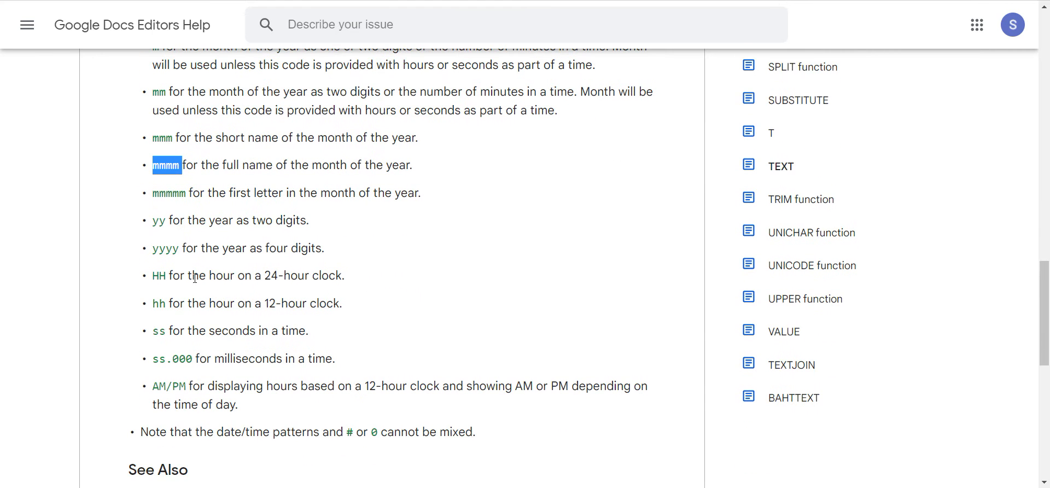
{"action": "scroll", "coordinate": [199, 296], "scroll_direction": "down", "scroll_amount": 3}
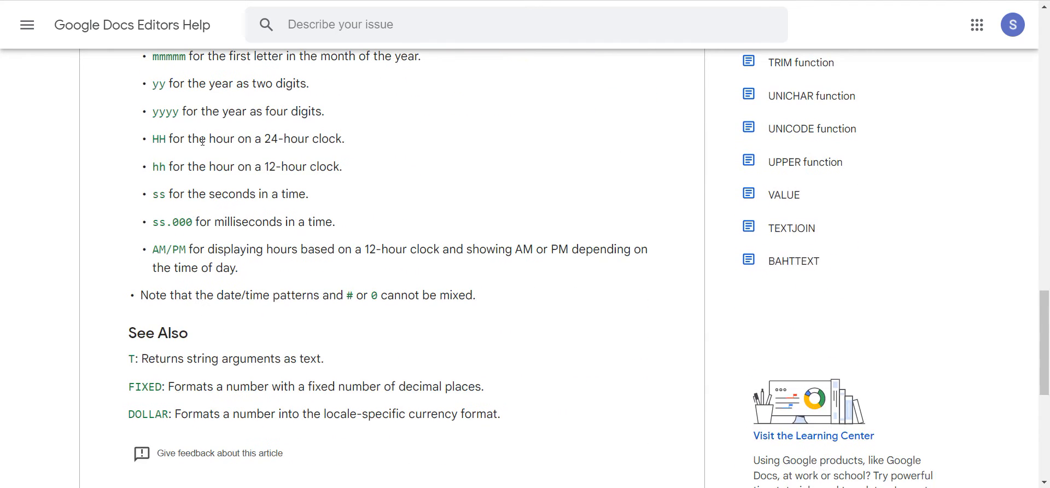
{"action": "scroll", "coordinate": [222, 271], "scroll_direction": "down", "scroll_amount": 2}
{"action": "scroll", "coordinate": [250, 295], "scroll_direction": "up", "scroll_amount": 10}
{"action": "scroll", "coordinate": [250, 294], "scroll_direction": "up", "scroll_amount": 10}
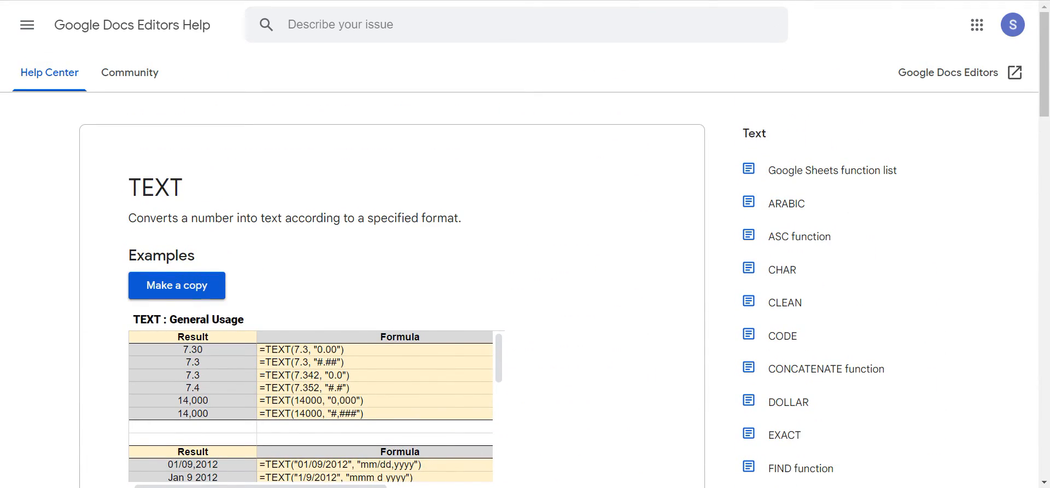
Step: Switch back to the TEXT FUNCTION spreadsheet and clear the existing formulas in output cells B3 and B4
{"action": "key", "text": "ctrl+Tab"}
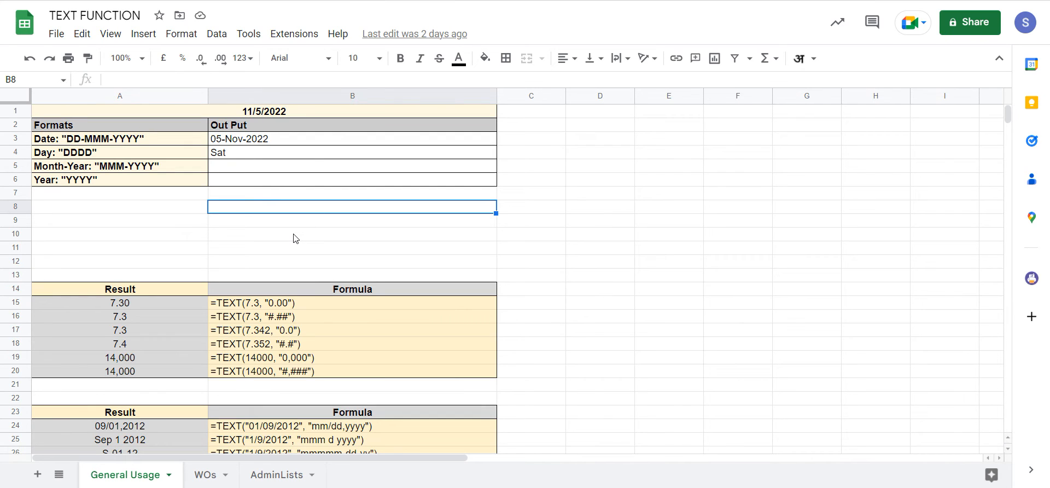
{"action": "left_click", "coordinate": [271, 139]}
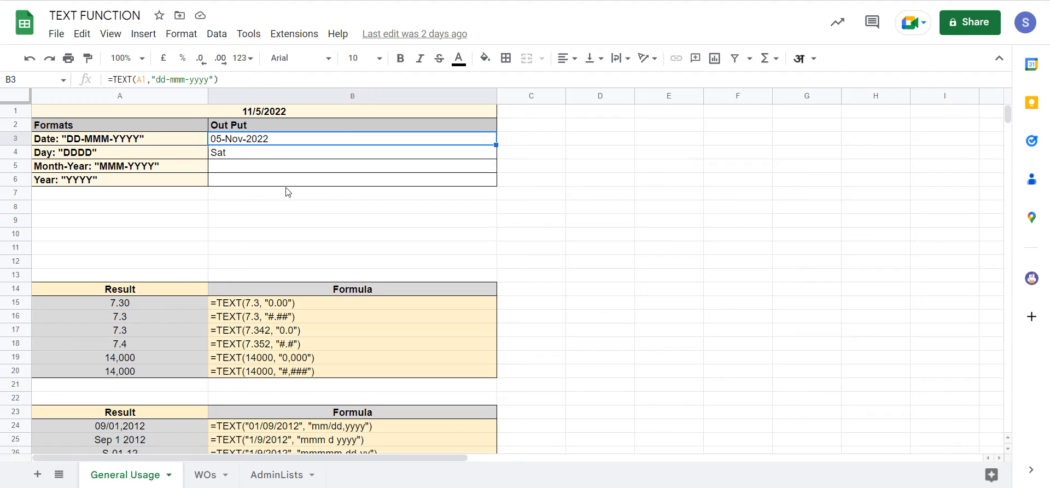
{"action": "key", "text": "Delete"}
{"action": "key", "text": "Down"}
{"action": "key", "text": "Delete"}
Step: Change the date in merged cell A1:B1 to 6 November 2022
{"action": "key", "text": "Up"}
{"action": "key", "text": "Up"}
{"action": "key", "text": "Up"}
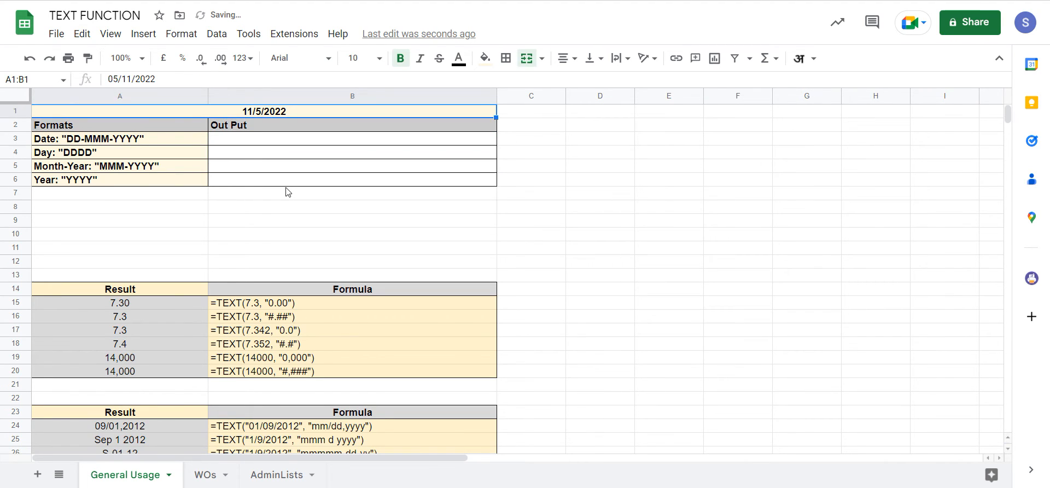
{"action": "double_click", "coordinate": [290, 111]}
{"action": "left_click", "coordinate": [312, 166]}
{"action": "left_click", "coordinate": [259, 141]}
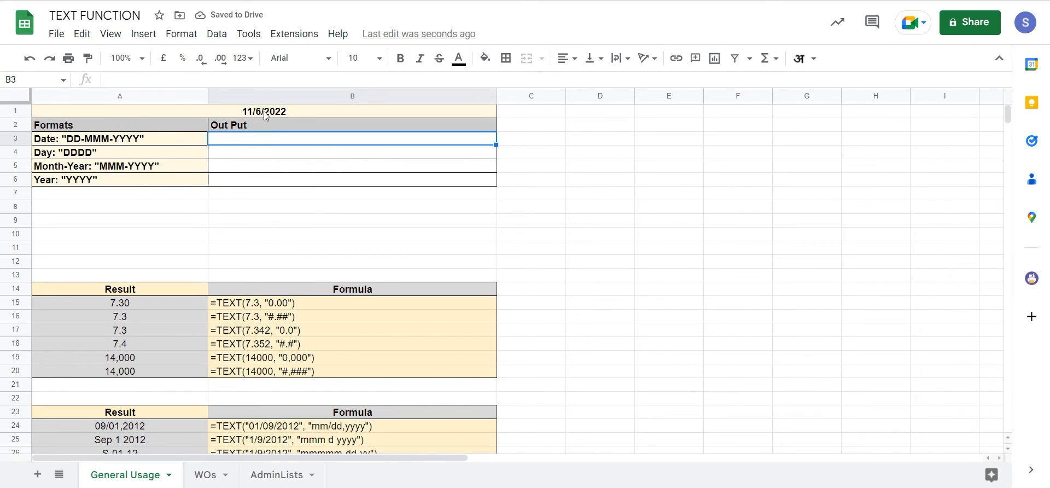
{"action": "left_click", "coordinate": [268, 115]}
Step: Enter the formula =TEXT(A1,"dd-mmm-yyyy") in cell B3 for the Date format
{"action": "left_click", "coordinate": [247, 140]}
{"action": "type", "text": "=TEXT("}
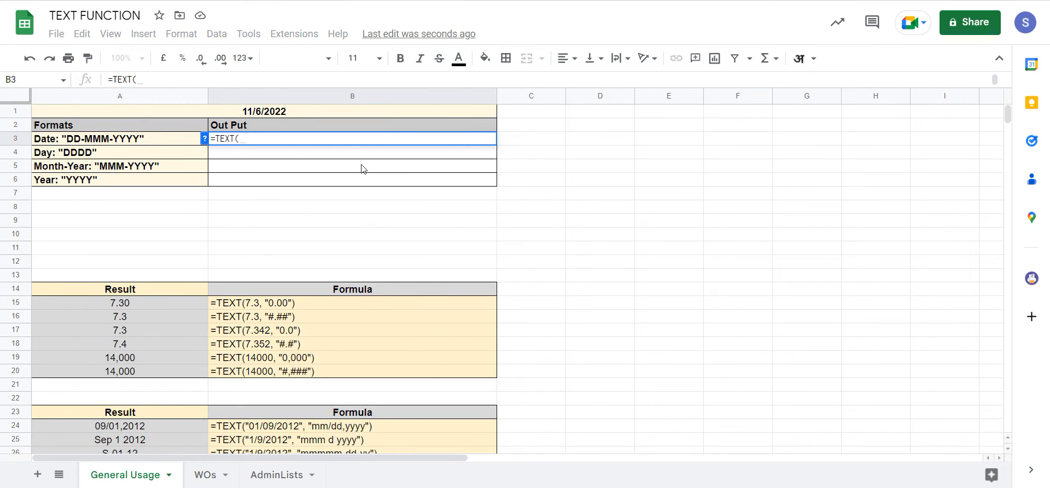
{"action": "left_click", "coordinate": [265, 113]}
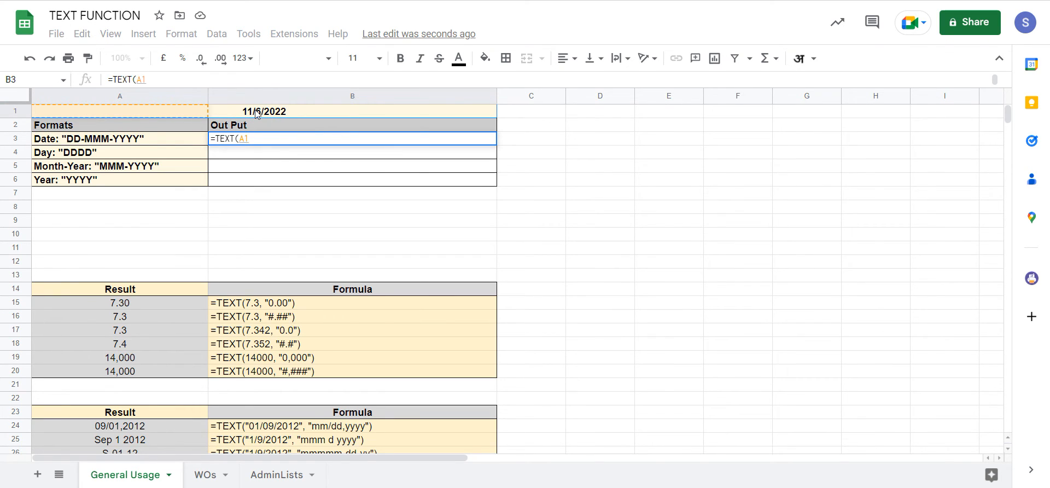
{"action": "type", "text": ","}
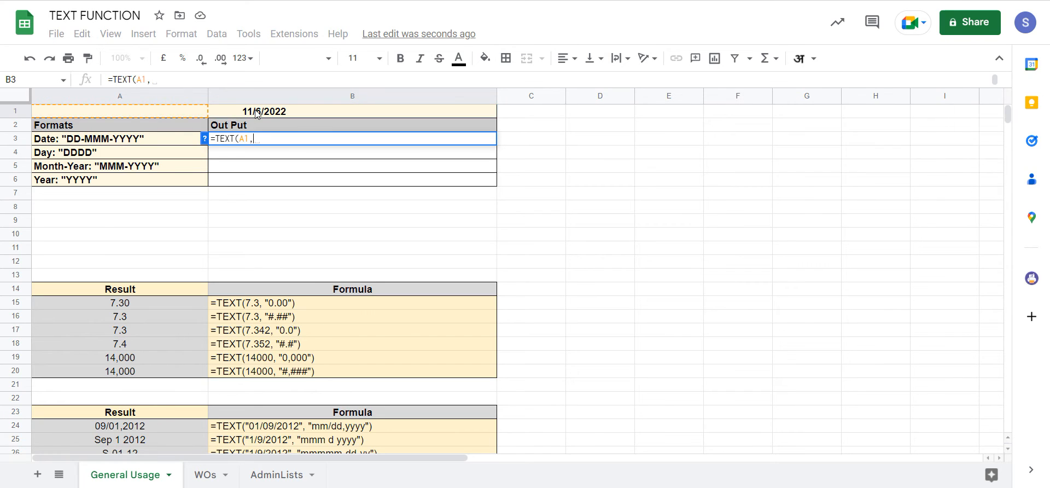
{"action": "type", "text": "\"\""}
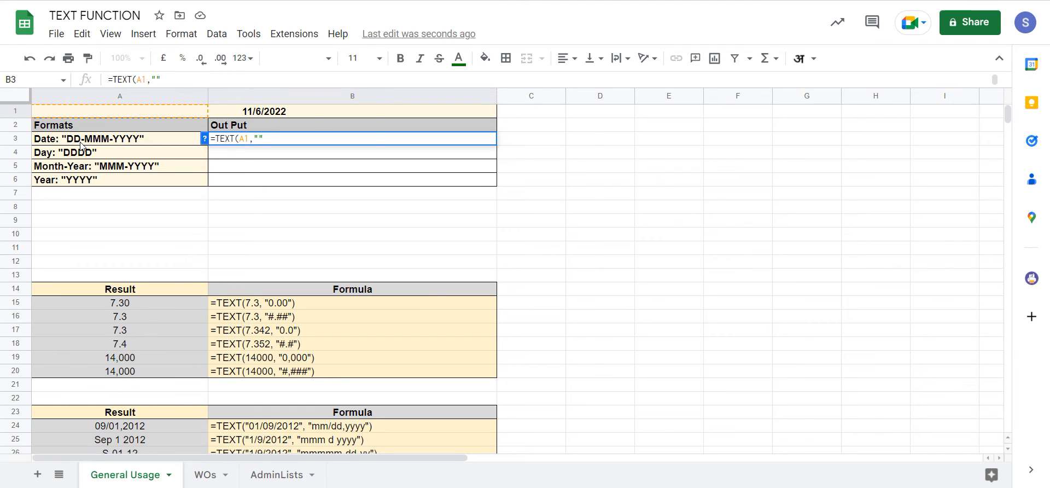
{"action": "type", "text": "dd"}
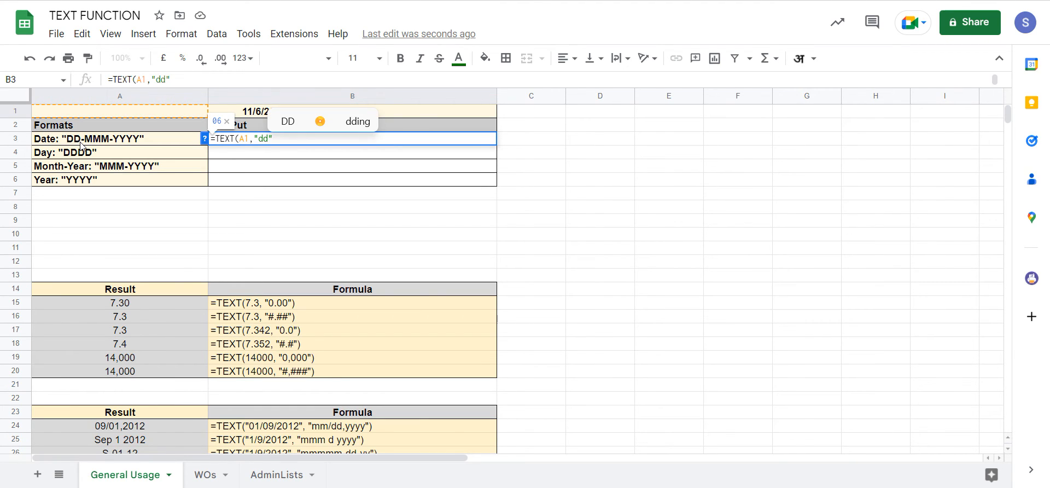
{"action": "type", "text": "-"}
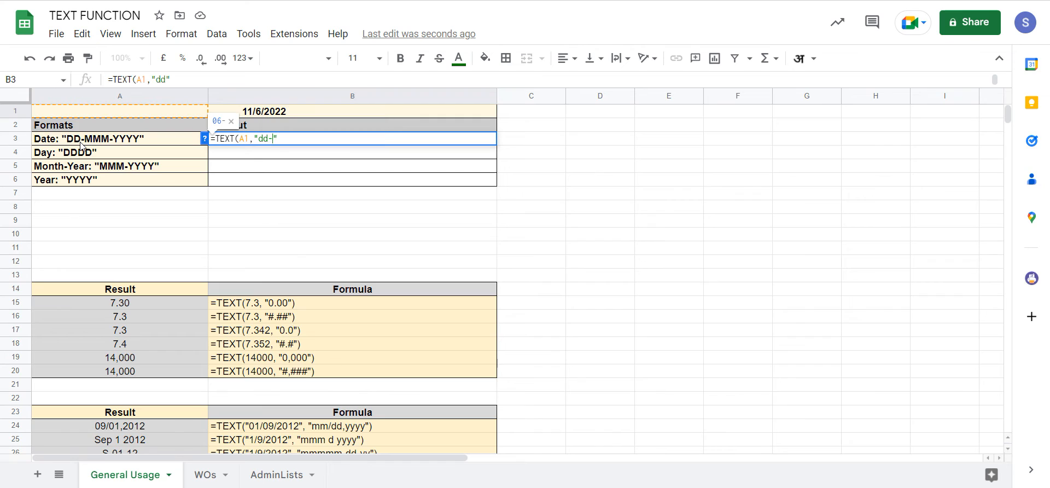
{"action": "type", "text": "mmm"}
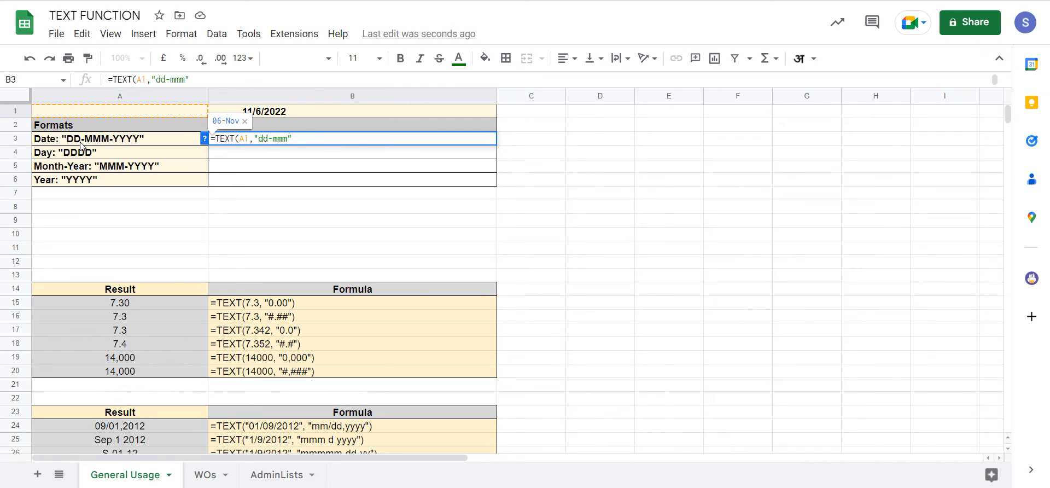
{"action": "type", "text": "-yyyy"}
{"action": "key", "text": "BackSpace"}
{"action": "key", "text": "BackSpace"}
{"action": "key", "text": "BackSpace"}
{"action": "type", "text": "yyy"}
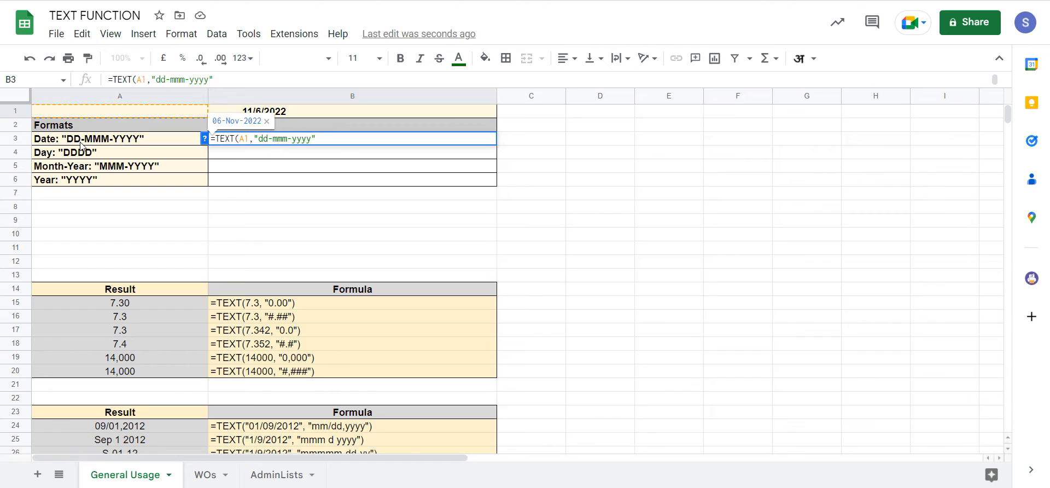
{"action": "key", "text": "Return"}
{"action": "key", "text": "Up"}
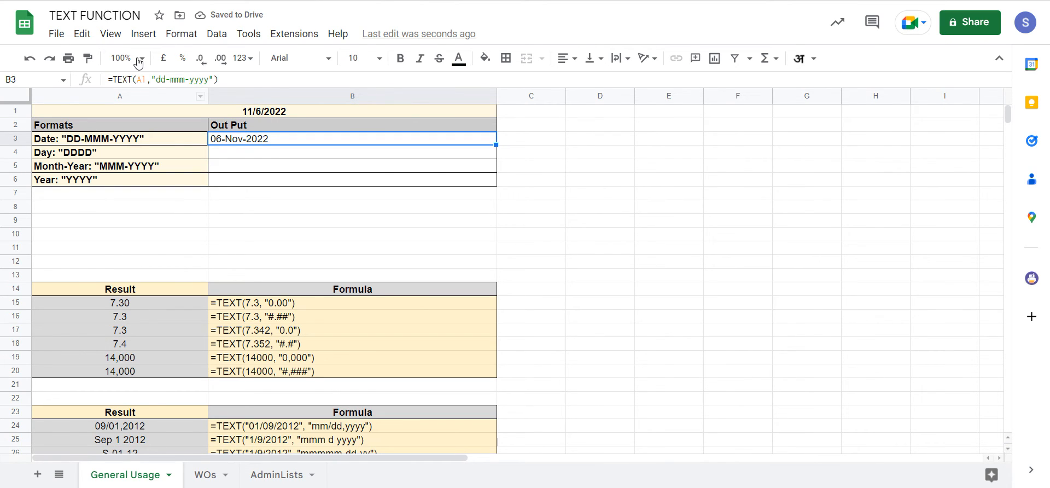
Step: Change the source date in merged cell A1:B1 to 1 November 2022
{"action": "left_click", "coordinate": [266, 111]}
{"action": "double_click", "coordinate": [265, 112]}
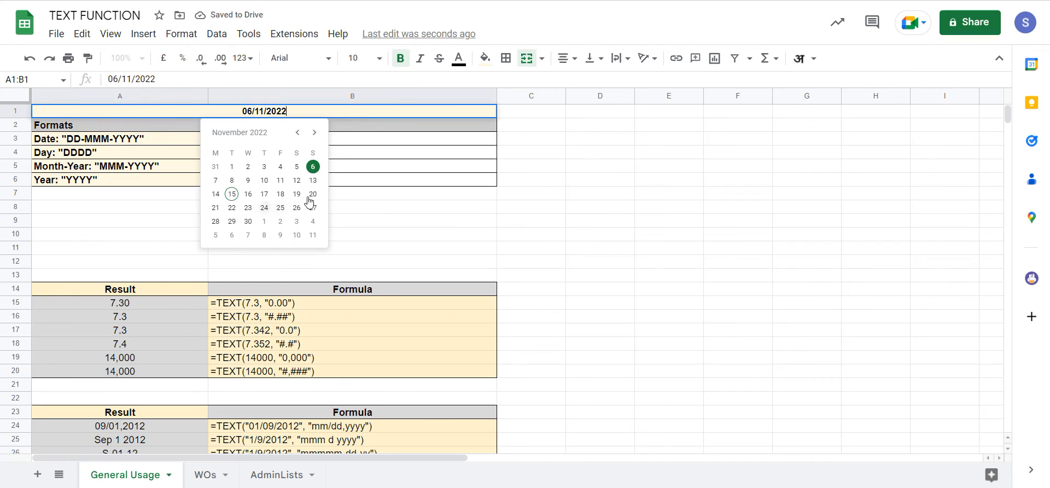
{"action": "left_click", "coordinate": [225, 158]}
{"action": "left_click", "coordinate": [295, 141]}
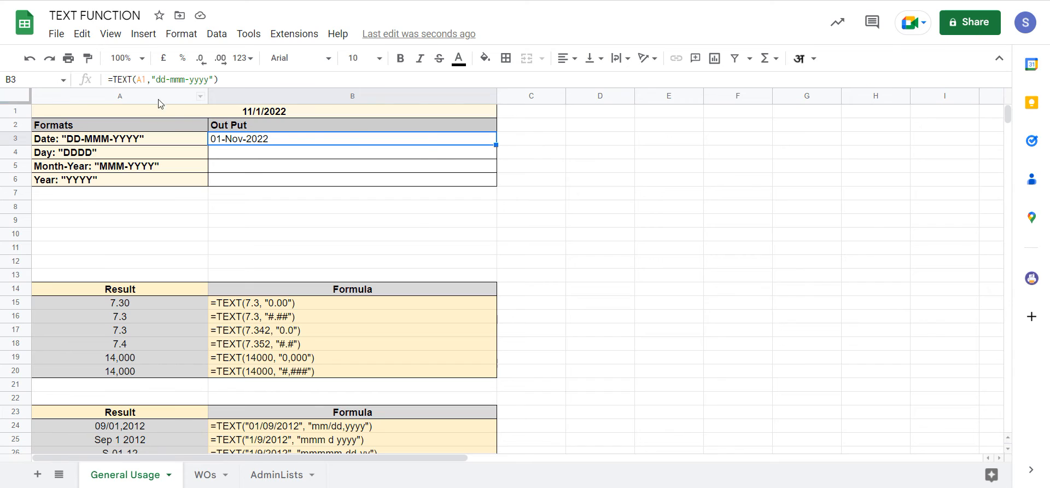
Step: Make the A1 reference in B3's TEXT formula absolute as $A$1
{"action": "left_click", "coordinate": [141, 81]}
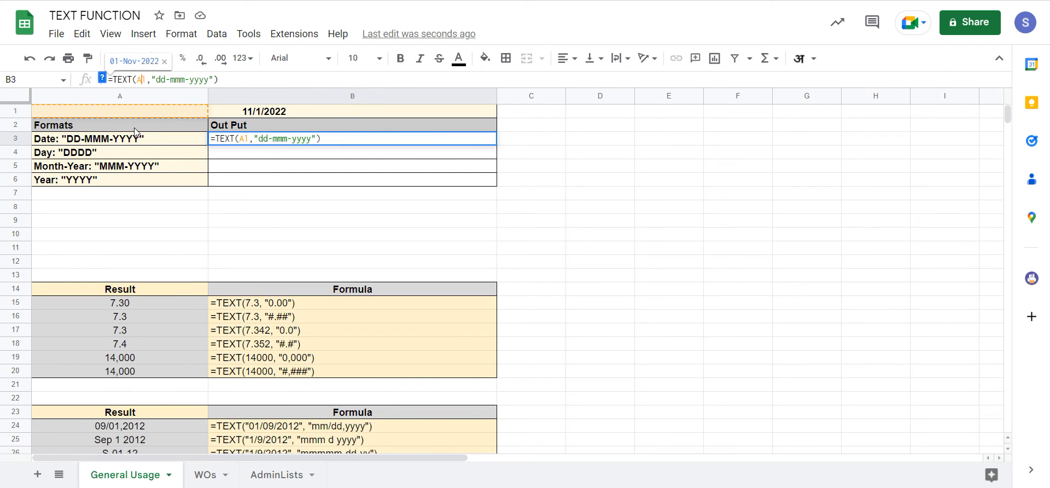
{"action": "key", "text": "Return"}
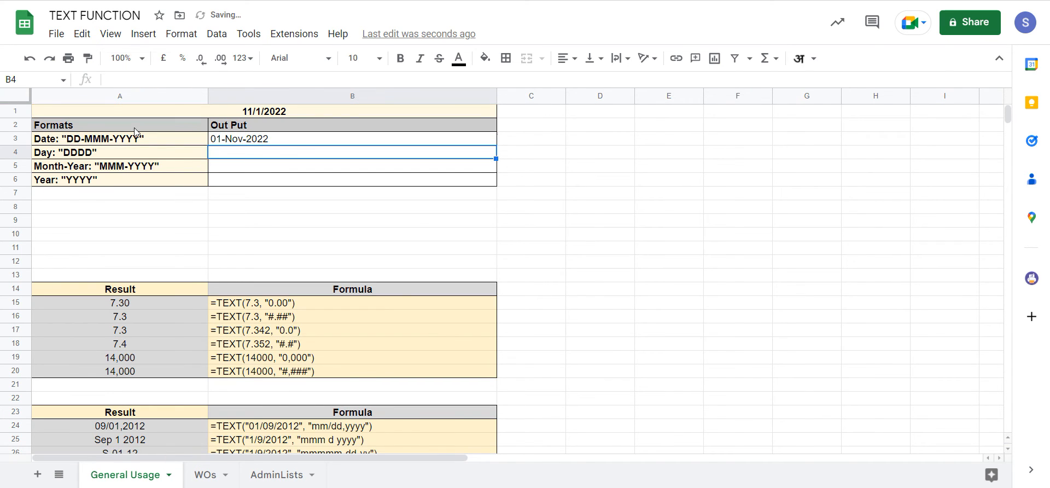
{"action": "left_click", "coordinate": [350, 141]}
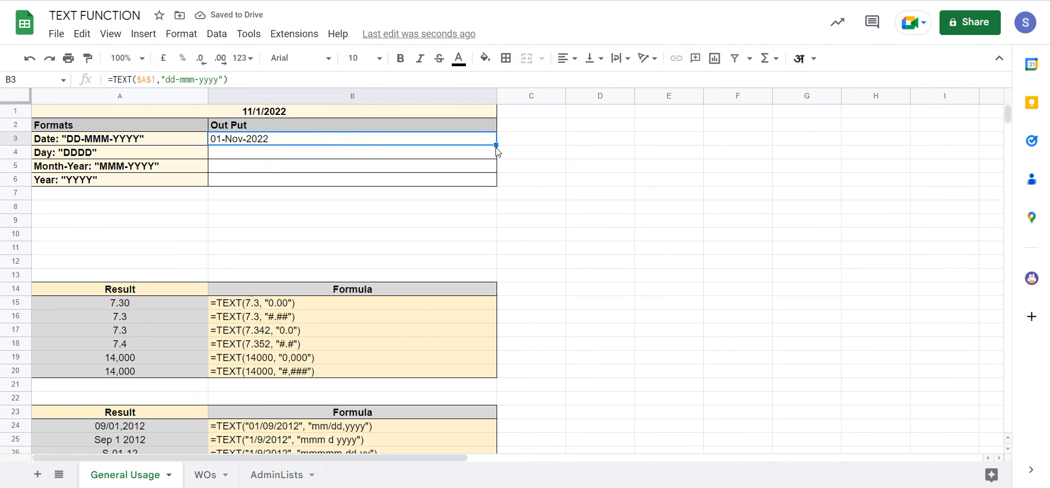
Step: Fill the TEXT formula from B3 down through B6
{"action": "left_click", "coordinate": [496, 146]}
{"action": "left_click", "coordinate": [481, 140]}
{"action": "left_click_drag", "start_coordinate": [496, 145], "coordinate": [460, 162]}
Step: Change the date pattern in B4's TEXT formula to "d-mmm-yyyy"
{"action": "double_click", "coordinate": [281, 153]}
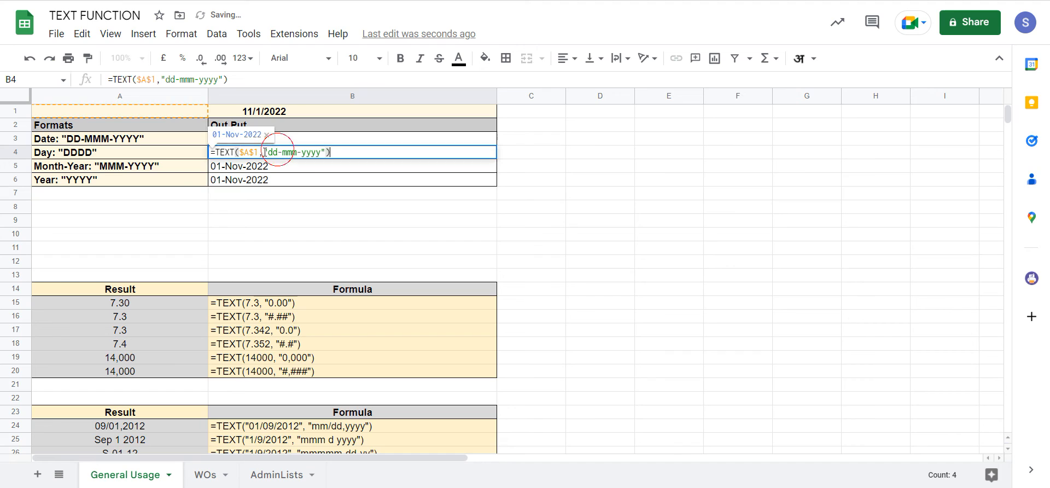
{"action": "left_click_drag", "start_coordinate": [269, 152], "coordinate": [279, 153]}
{"action": "type", "text": "d"}
{"action": "key", "text": "Return"}
{"action": "key", "text": "Up"}
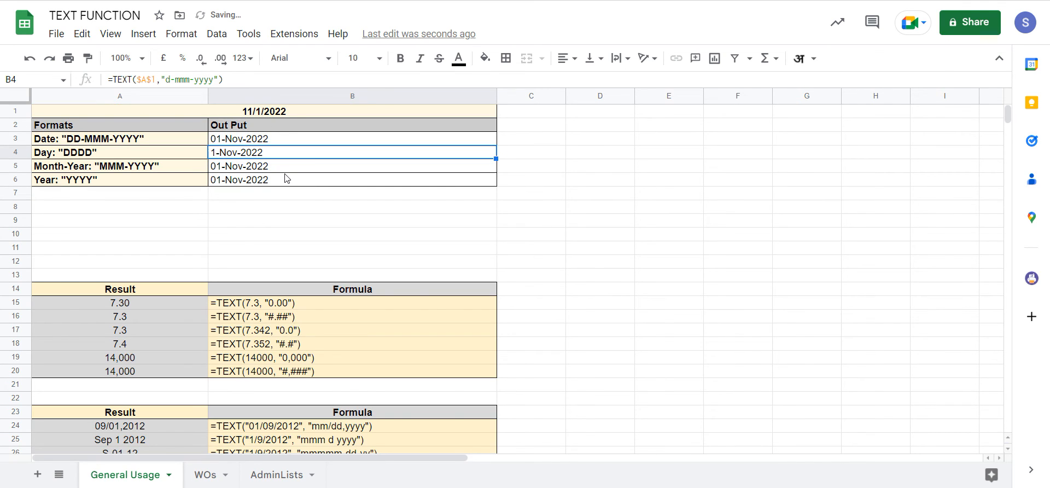
{"action": "key", "text": "Up"}
{"action": "key", "text": "Down"}
Step: Change B4's TEXT pattern to "dd-mm-yyyy" for a two-digit day and a numeric month
{"action": "double_click", "coordinate": [278, 152]}
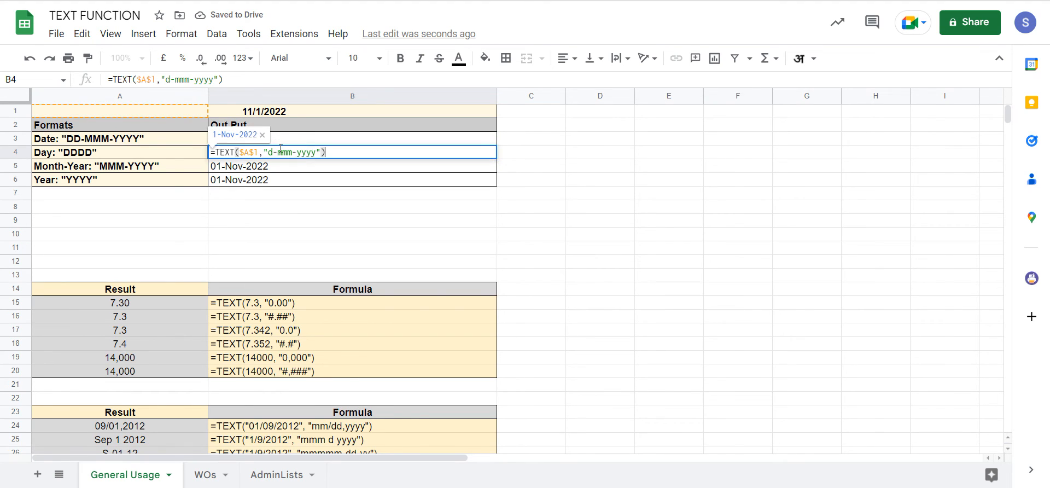
{"action": "left_click", "coordinate": [271, 152]}
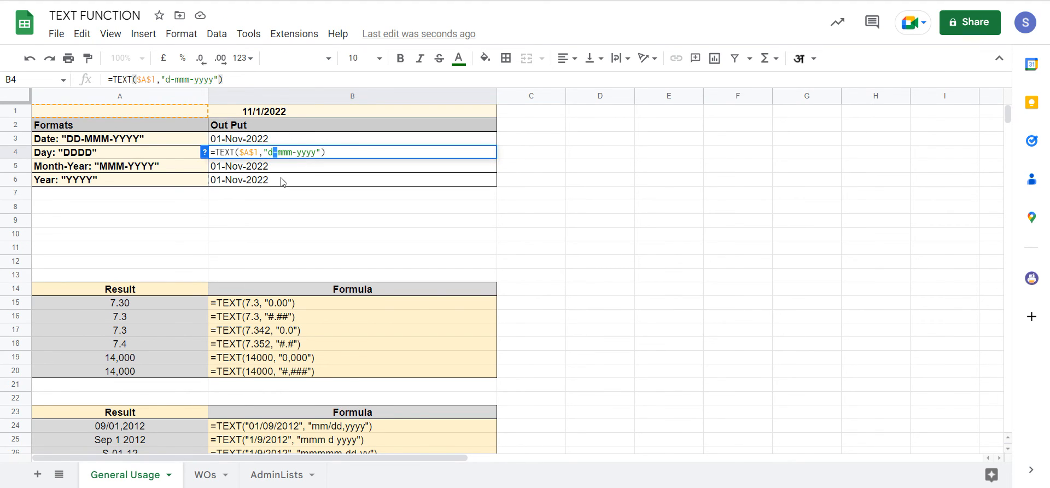
{"action": "type", "text": "d"}
{"action": "key", "text": "Delete"}
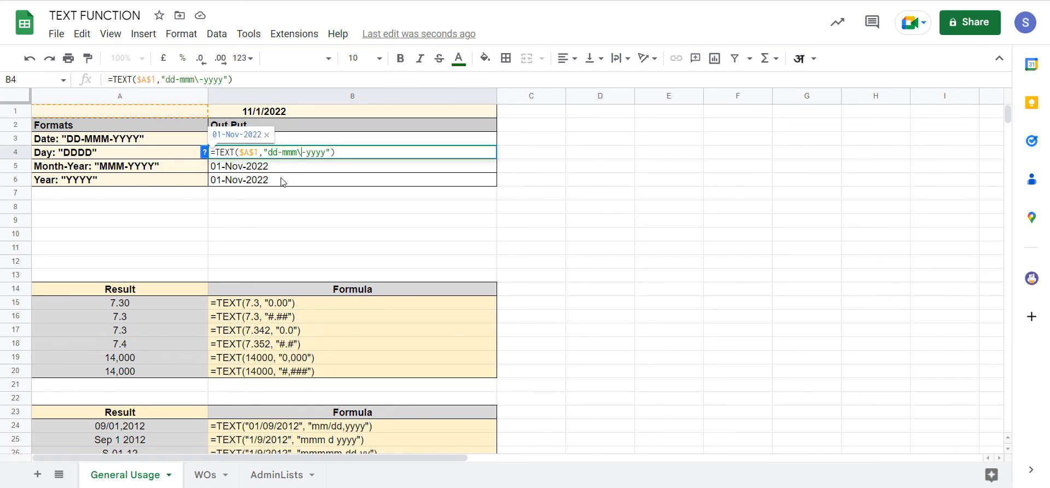
{"action": "key", "text": "Return"}
{"action": "key", "text": "Up"}
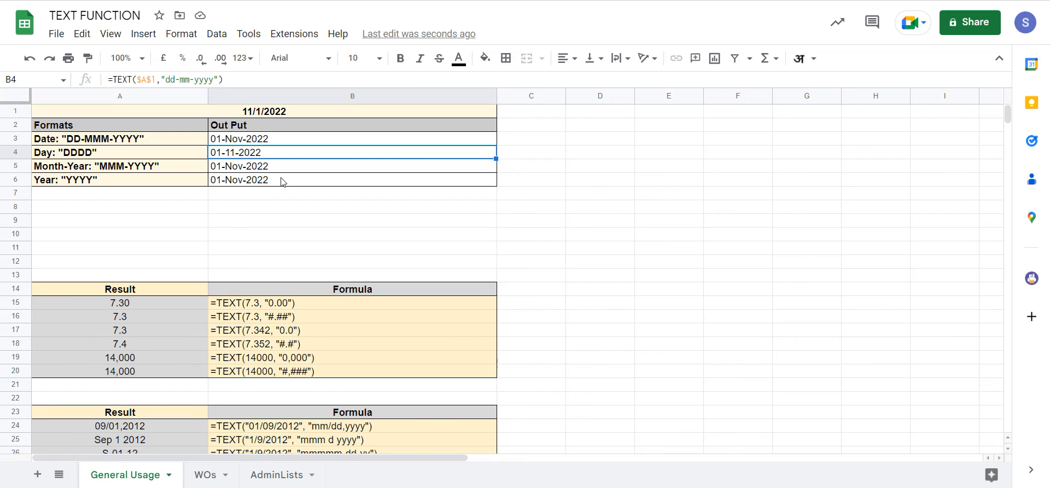
Step: Replace the pattern in B4's TEXT formula with "ddd" to output the abbreviated weekday name
{"action": "key", "text": "F2"}
{"action": "key", "text": "Left"}
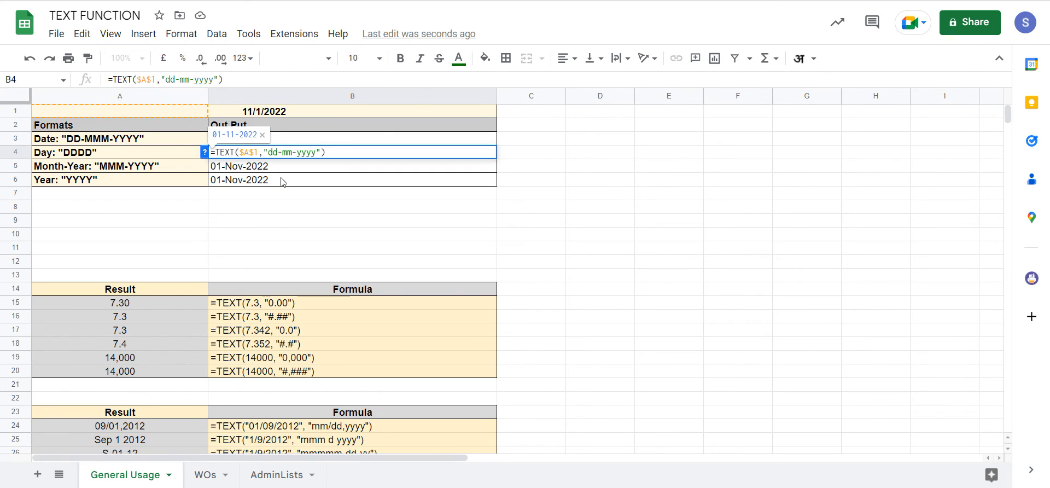
{"action": "key", "text": "shift+Left"}
{"action": "key", "text": "shift+Left"}
{"action": "key", "text": "shift+Left"}
{"action": "key", "text": "shift+Left"}
{"action": "key", "text": "shift+Left"}
{"action": "key", "text": "shift+Right"}
{"action": "key", "text": "shift+Right"}
{"action": "key", "text": "shift+Right"}
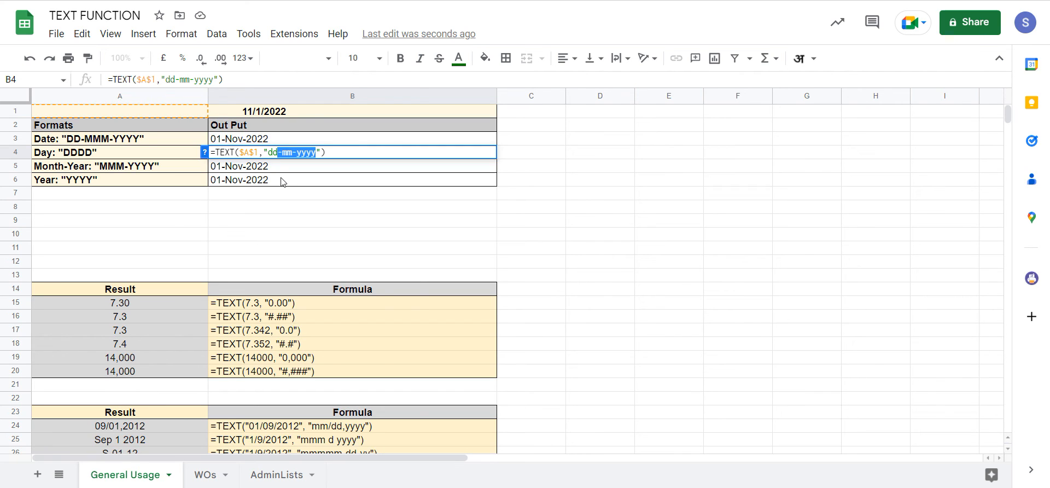
{"action": "key", "text": "BackSpace"}
{"action": "type", "text": "d"}
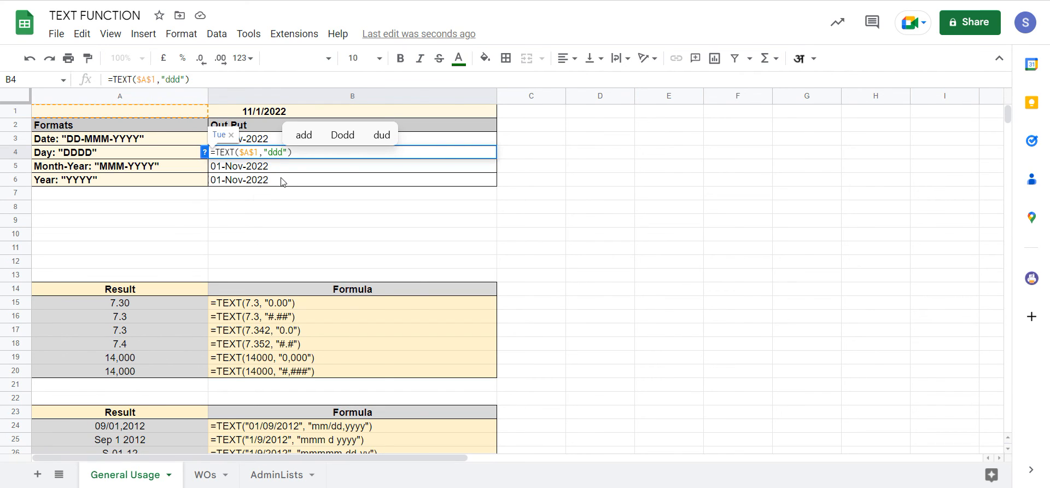
{"action": "key", "text": "Return"}
{"action": "key", "text": "Up"}
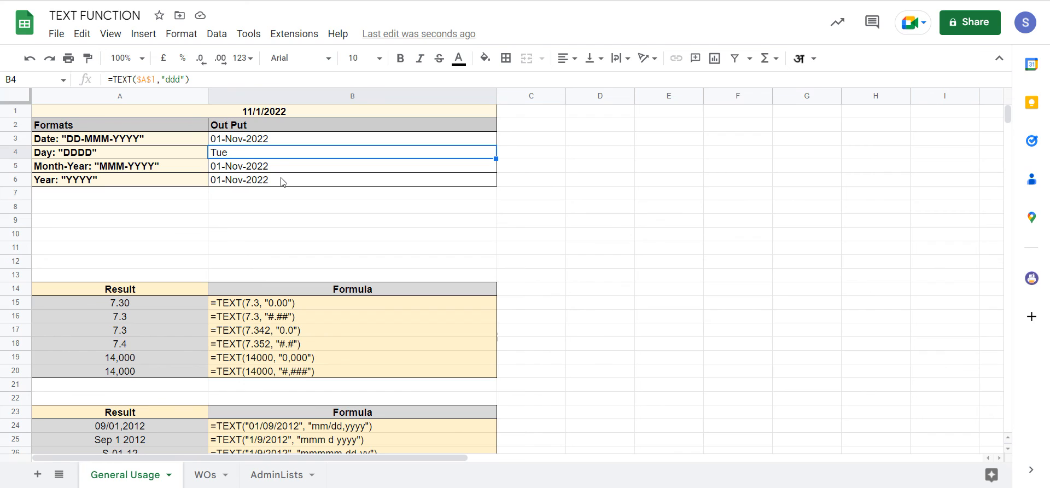
Step: Extend B4's TEXT pattern to "dddd" to output the full weekday name
{"action": "key", "text": "F2"}
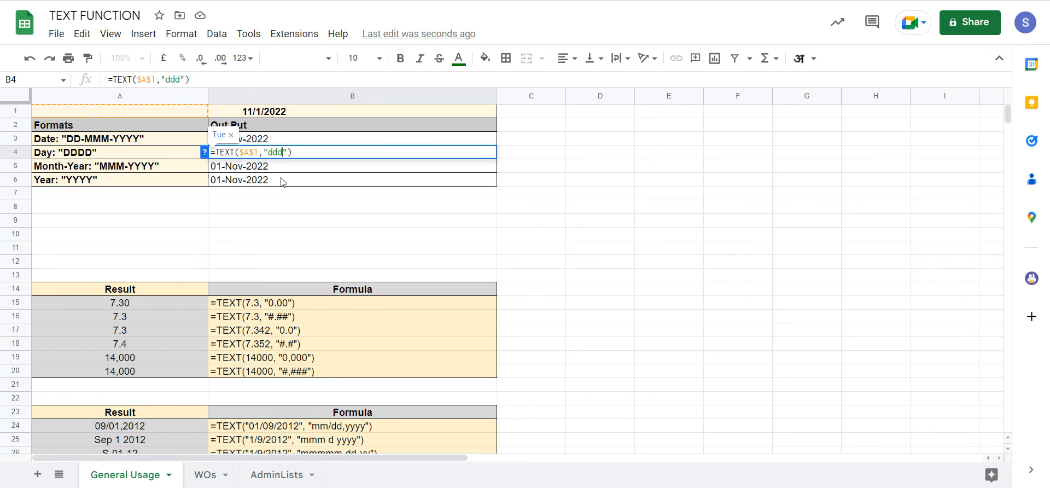
{"action": "type", "text": "d"}
{"action": "key", "text": "Return"}
{"action": "key", "text": "Up"}
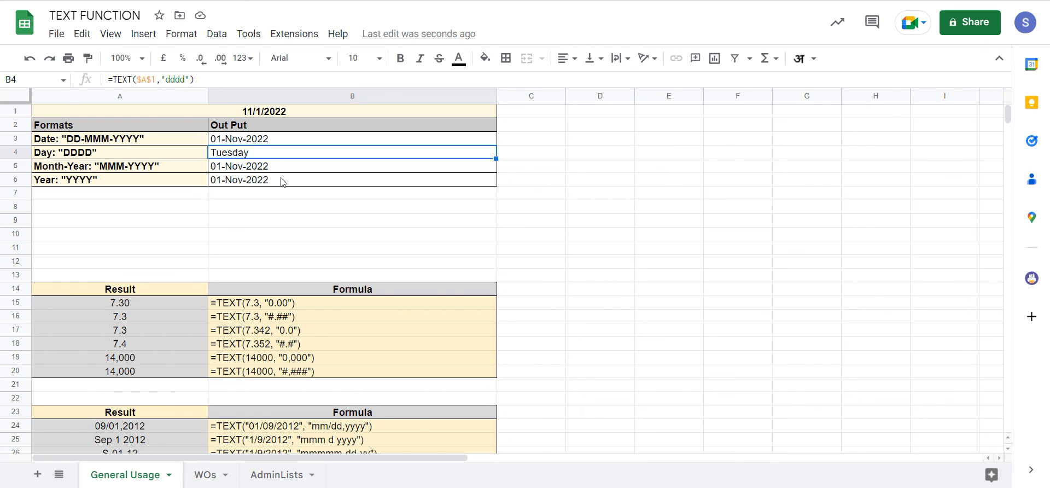
Step: Remove the day part from B5's TEXT formula so its pattern is "mmm-yyyy" for the Month-Year format
{"action": "key", "text": "Down"}
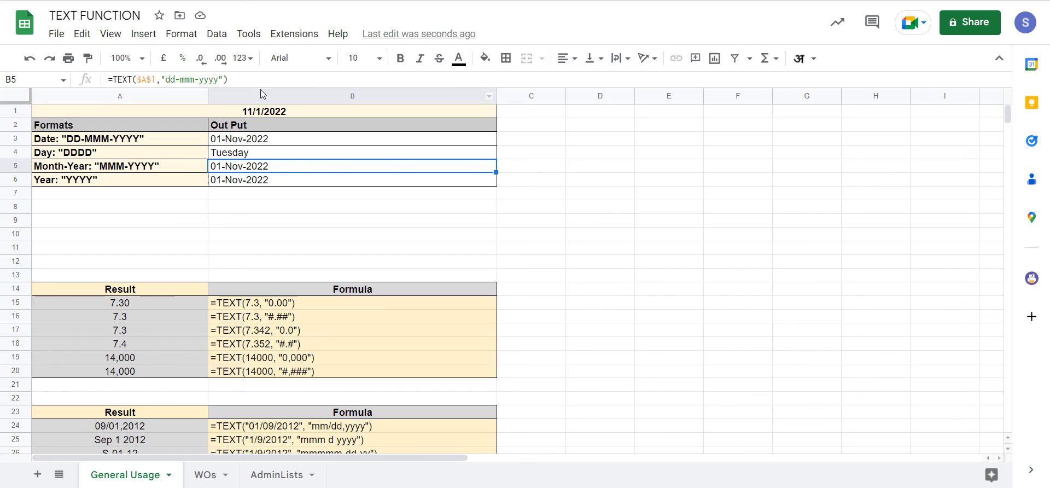
{"action": "left_click", "coordinate": [176, 80]}
{"action": "type", "text": "-\\"}
{"action": "key", "text": "BackSpace"}
{"action": "key", "text": "BackSpace"}
{"action": "key", "text": "BackSpace"}
{"action": "key", "text": "BackSpace"}
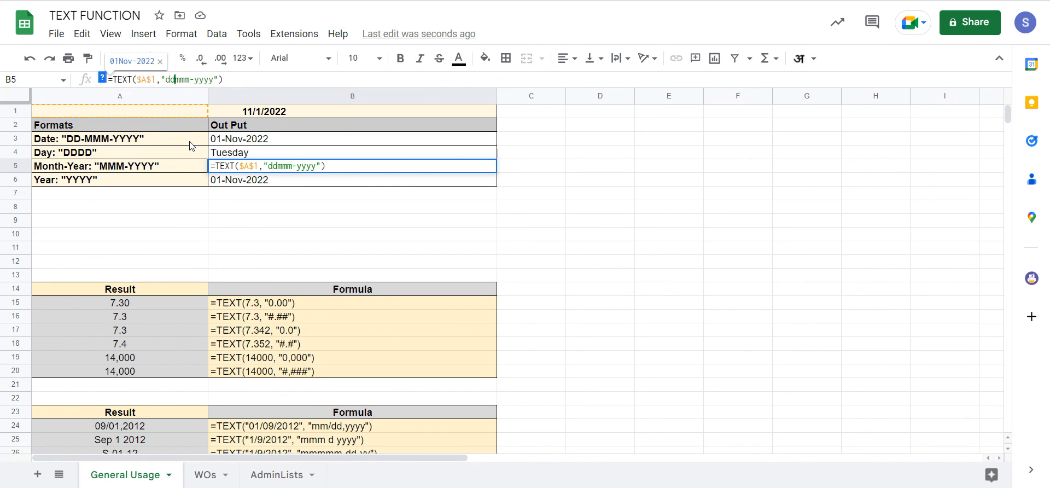
{"action": "key", "text": "Return"}
{"action": "key", "text": "Up"}
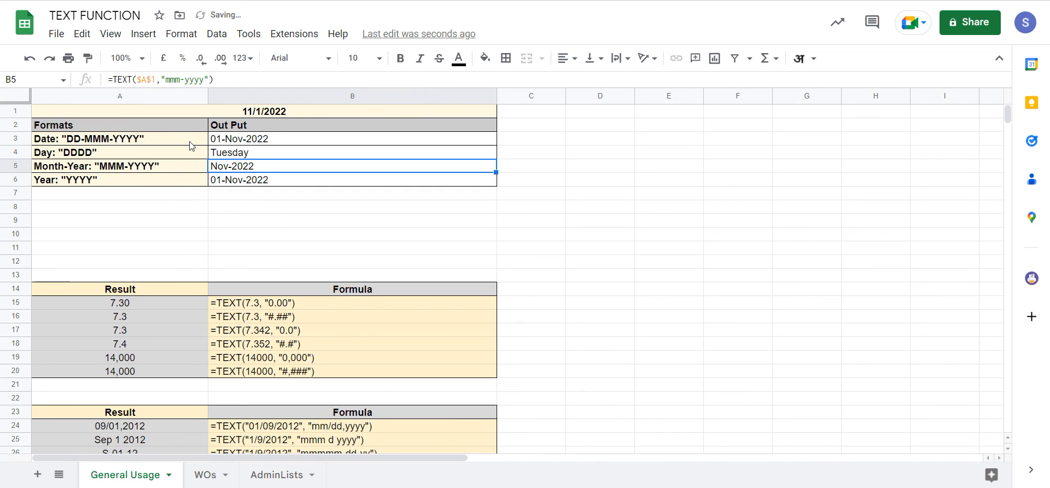
Step: Reduce the pattern in B6's TEXT formula to "yyyy" for the Year format
{"action": "key", "text": "Down"}
{"action": "key", "text": "Return"}
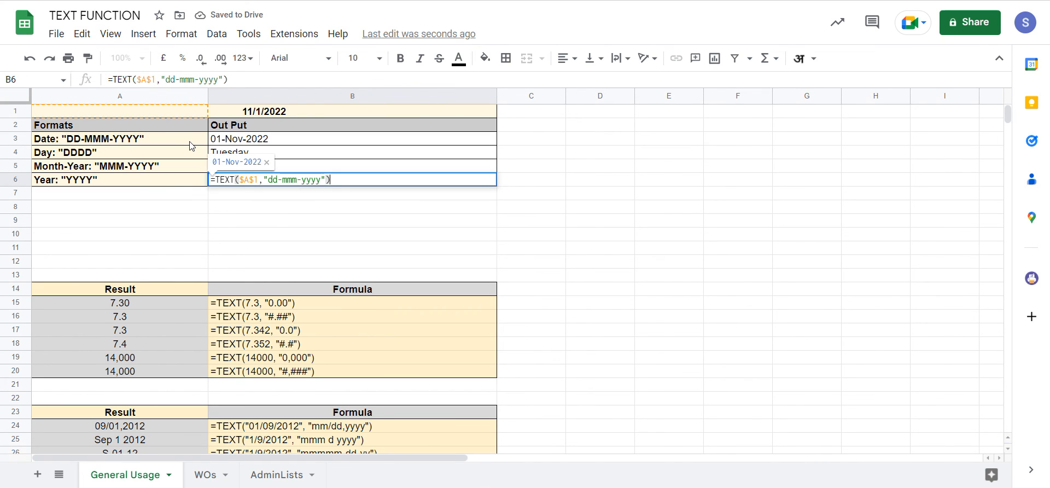
{"action": "key", "text": "Left"}
{"action": "key", "text": "Left"}
{"action": "key", "text": "Left"}
{"action": "key", "text": "Left"}
{"action": "key", "text": "Left"}
{"action": "key", "text": "Left"}
{"action": "key", "text": "shift+Left"}
{"action": "key", "text": "shift+Left"}
{"action": "key", "text": "shift+Left"}
{"action": "key", "text": "shift+Left"}
{"action": "key", "text": "shift+Left"}
{"action": "key", "text": "shift+Left"}
{"action": "key", "text": "shift+Left"}
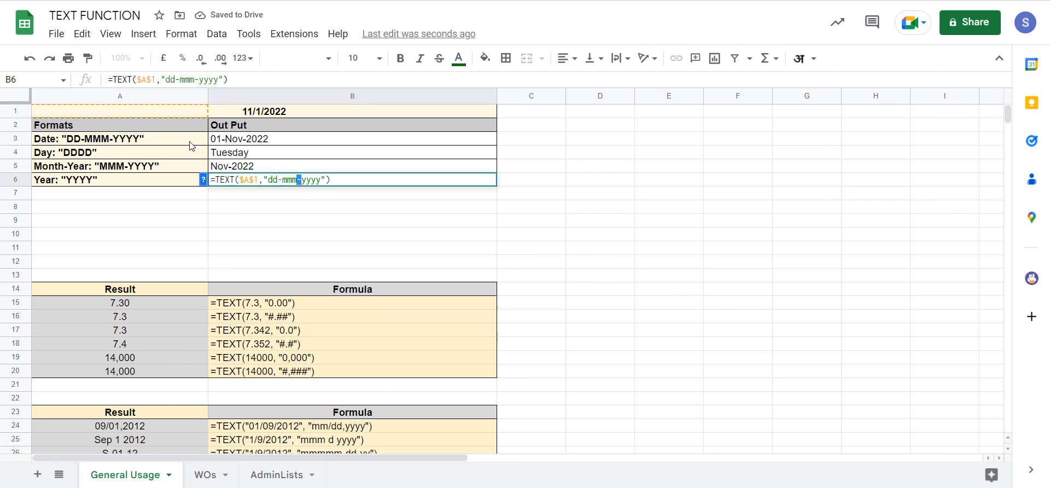
{"action": "key", "text": "BackSpace"}
{"action": "key", "text": "Return"}
{"action": "key", "text": "Up"}
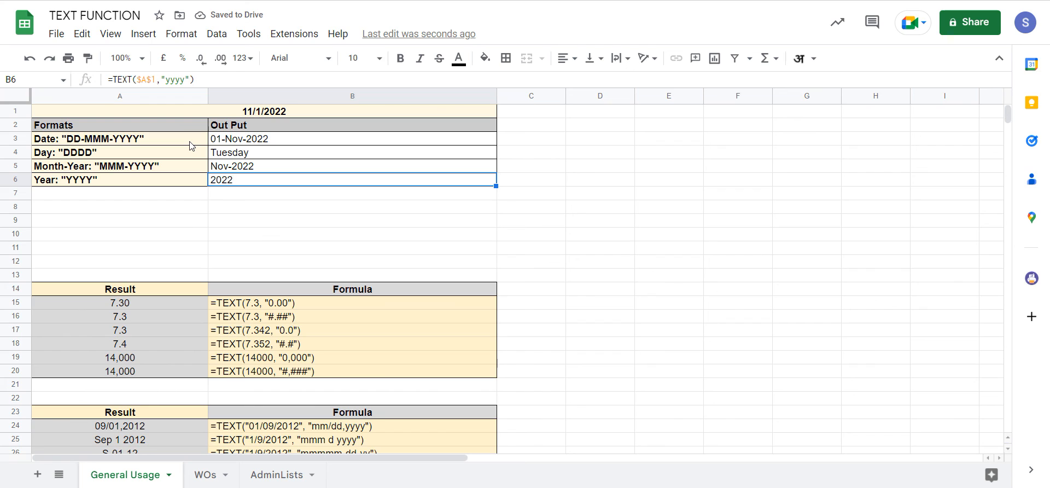
Step: Review the four formatted outputs by selecting the range B3:B6
{"action": "key", "text": "Right"}
{"action": "key", "text": "Left"}
{"action": "key", "text": "Up"}
{"action": "key", "text": "Up"}
{"action": "key", "text": "Up"}
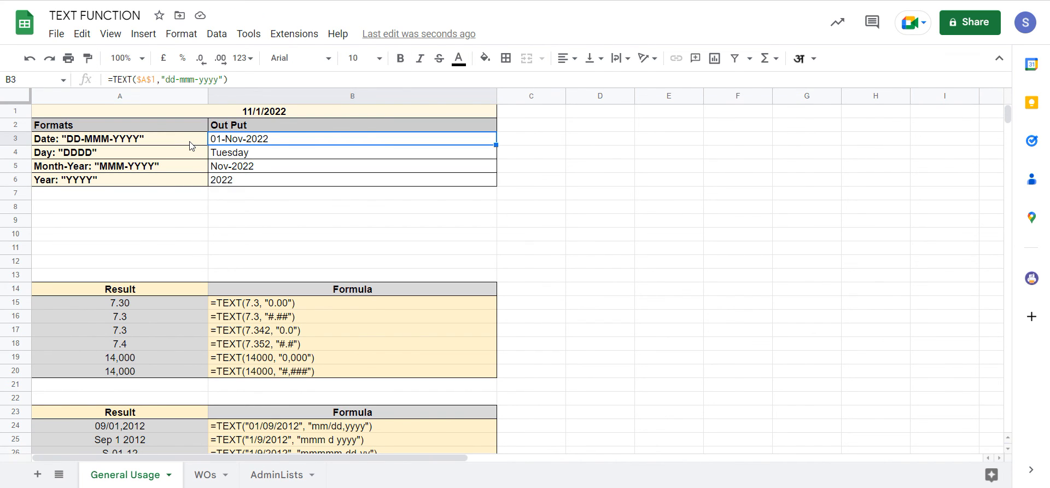
{"action": "key", "text": "shift+Down"}
{"action": "key", "text": "shift+Down"}
{"action": "key", "text": "shift+Down"}
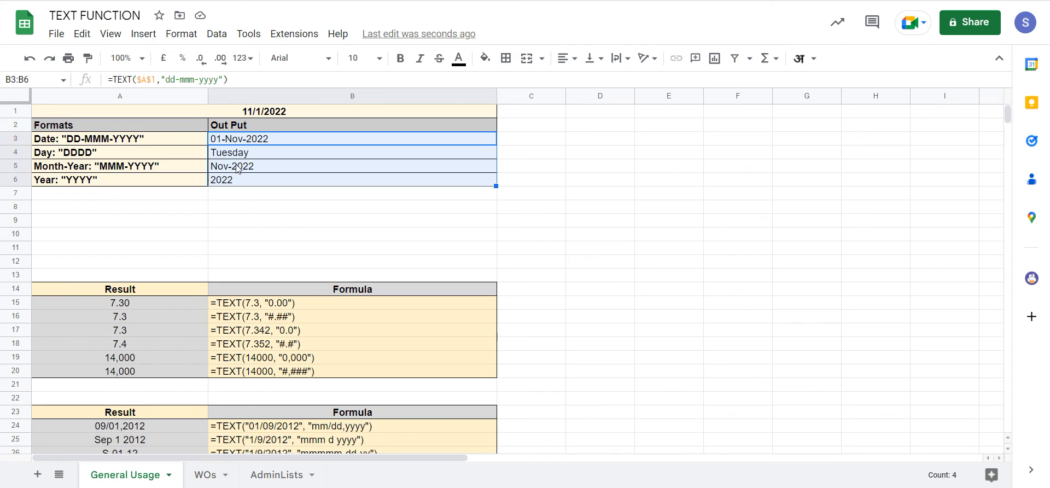
Step: Examine the reference tables of TEXT formulas for number, date, time, percentage, currency and combined-text formats below the date table
{"action": "scroll", "coordinate": [295, 257], "scroll_direction": "down", "scroll_amount": 3}
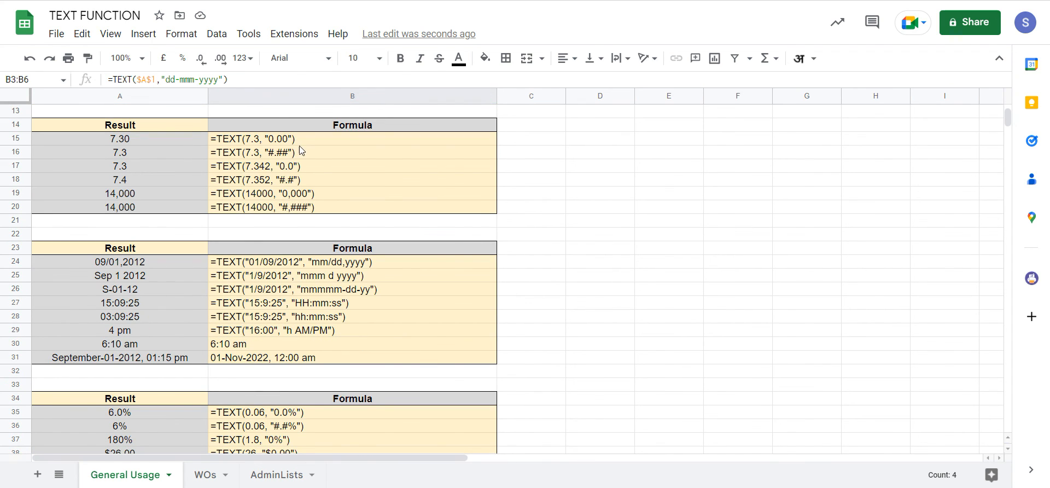
{"action": "left_click", "coordinate": [280, 140]}
{"action": "left_click_drag", "start_coordinate": [141, 140], "coordinate": [145, 224]}
{"action": "left_click_drag", "start_coordinate": [260, 265], "coordinate": [283, 366]}
{"action": "scroll", "coordinate": [284, 351], "scroll_direction": "down", "scroll_amount": 5}
{"action": "scroll", "coordinate": [282, 351], "scroll_direction": "up", "scroll_amount": 1}
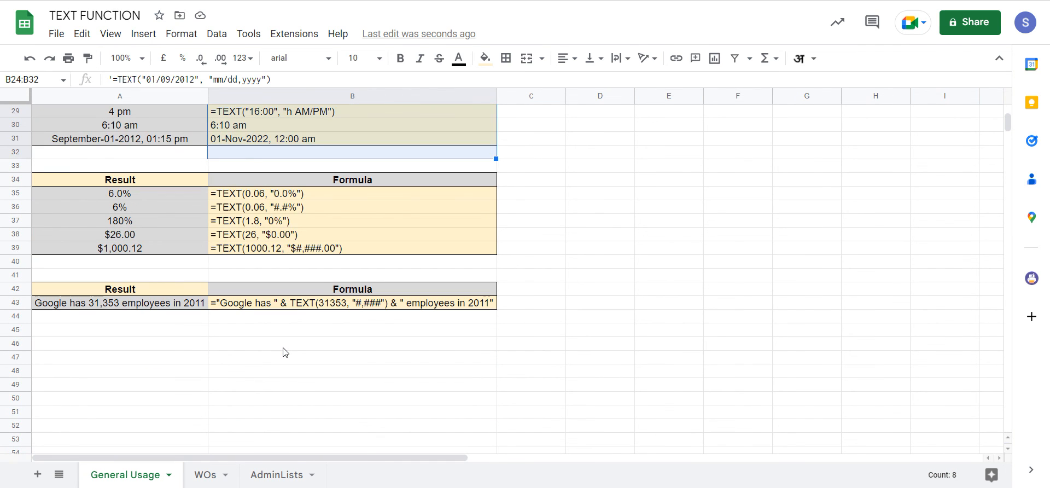
{"action": "scroll", "coordinate": [235, 332], "scroll_direction": "up", "scroll_amount": 3}
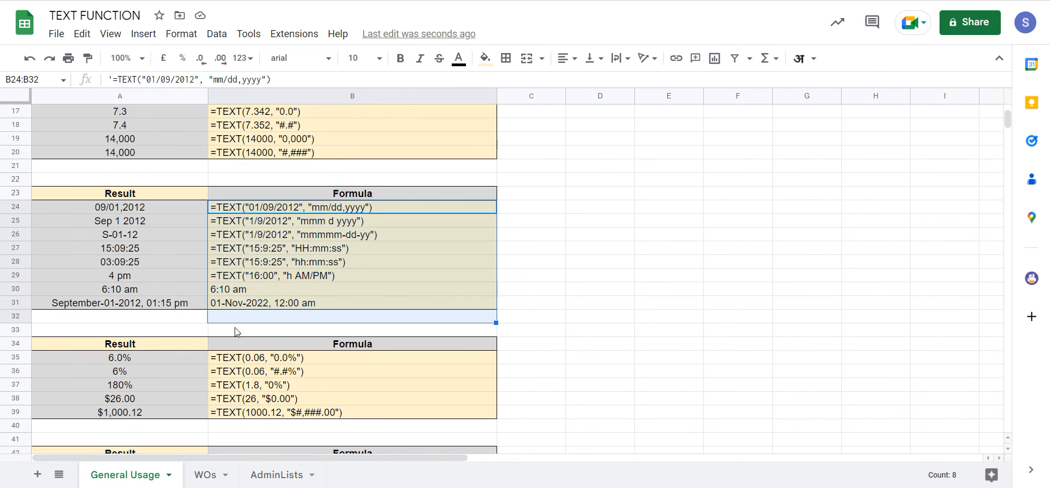
{"action": "scroll", "coordinate": [236, 333], "scroll_direction": "up", "scroll_amount": 3}
{"action": "scroll", "coordinate": [283, 177], "scroll_direction": "up", "scroll_amount": 1}
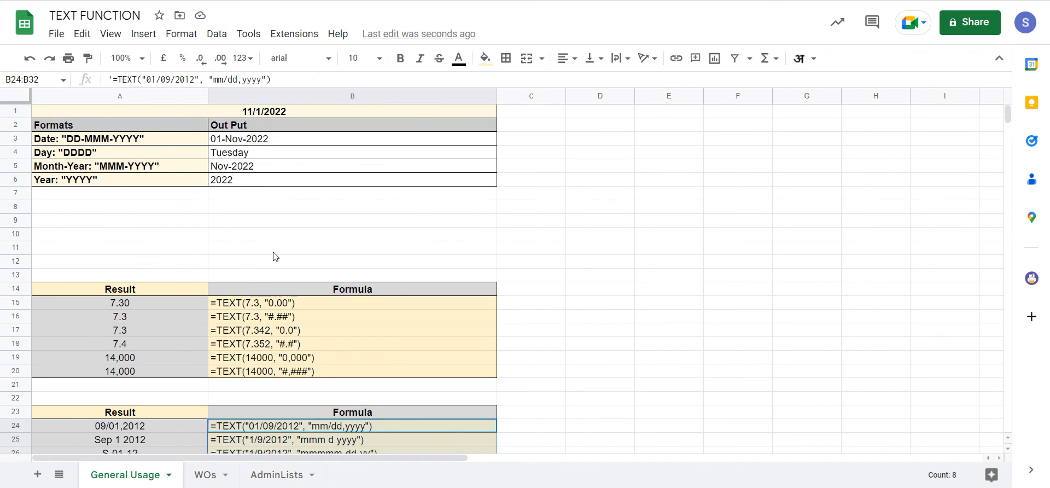